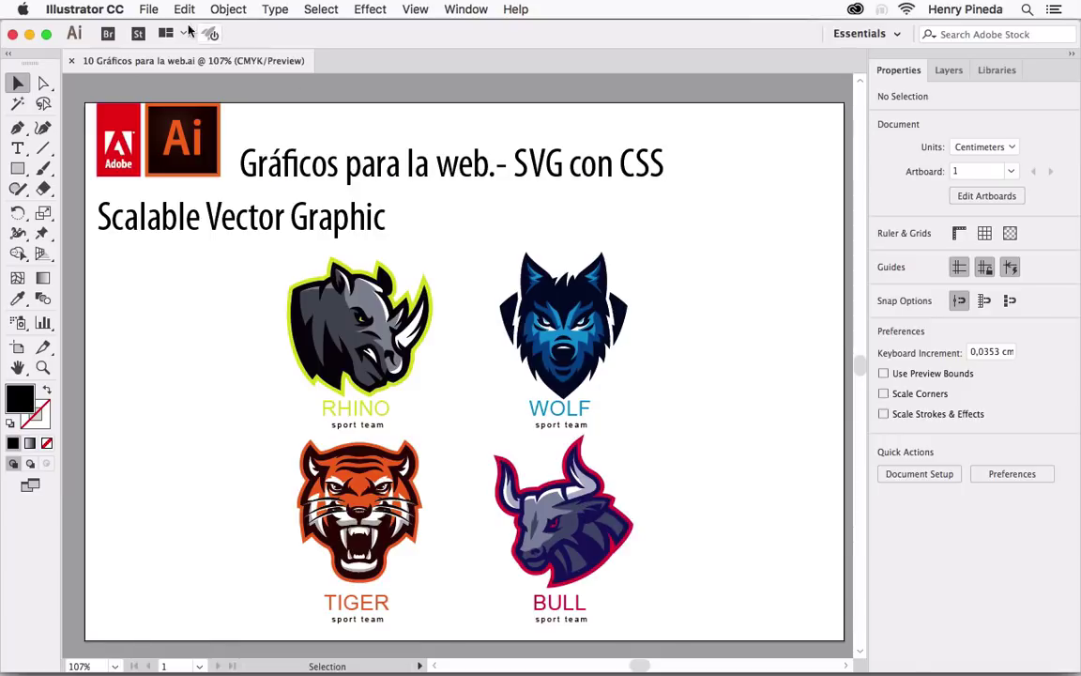
Step: Save the document in SVG format as '10 Gráficos para la web.svg' in the Escritorio (Desktop) folder
{"action": "left_click", "coordinate": [148, 9]}
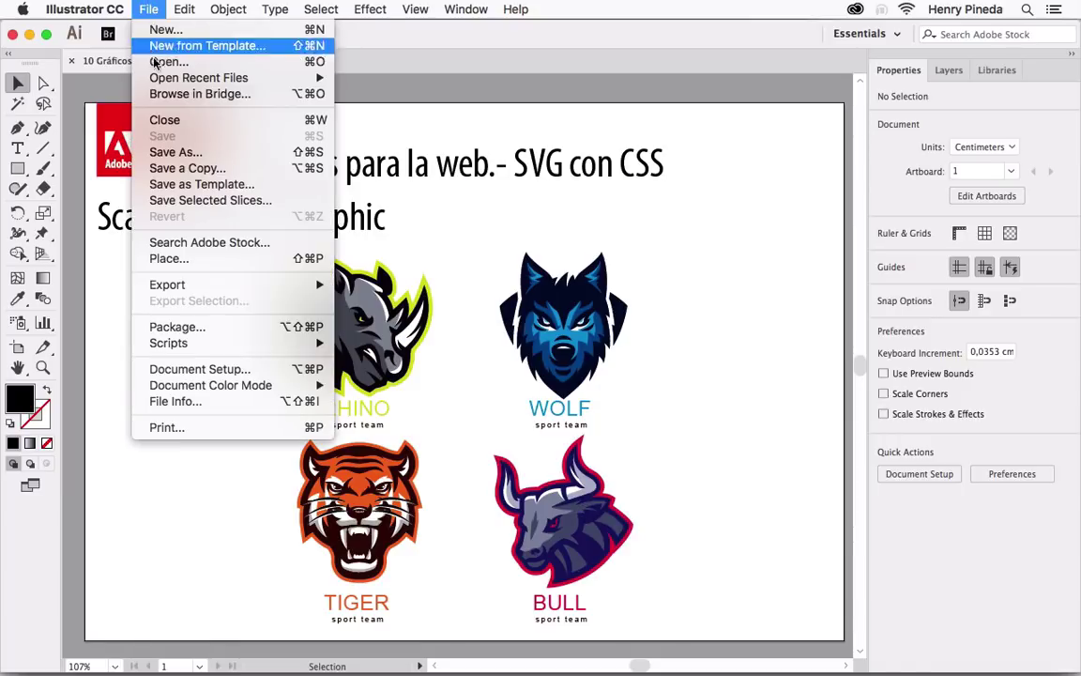
{"action": "left_click", "coordinate": [172, 153]}
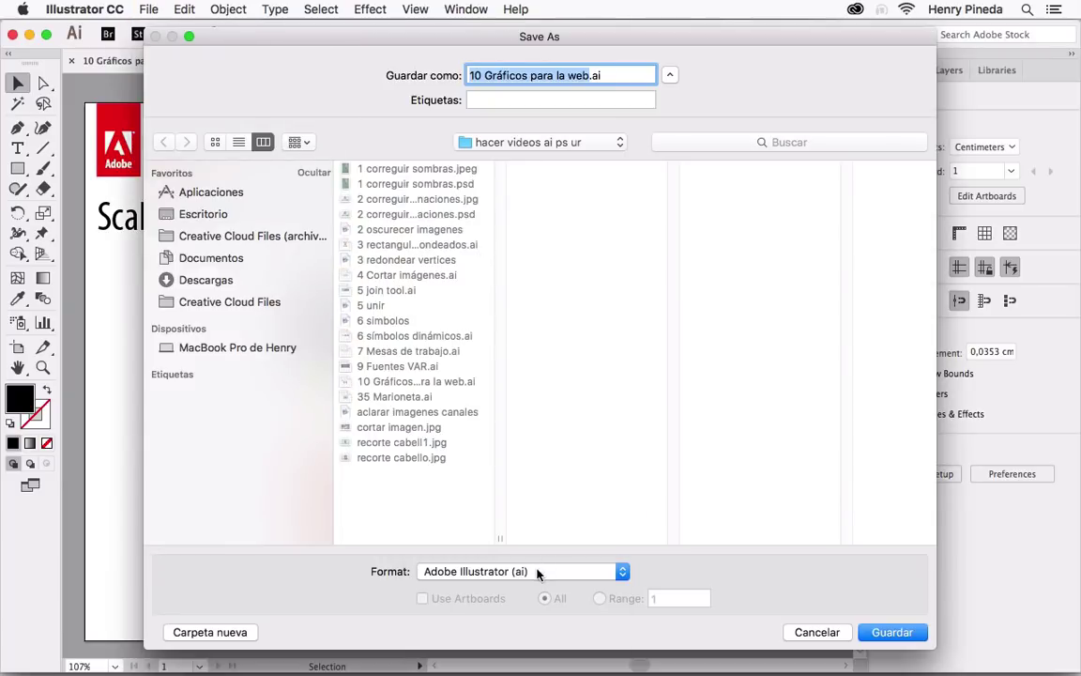
{"action": "left_click", "coordinate": [538, 573]}
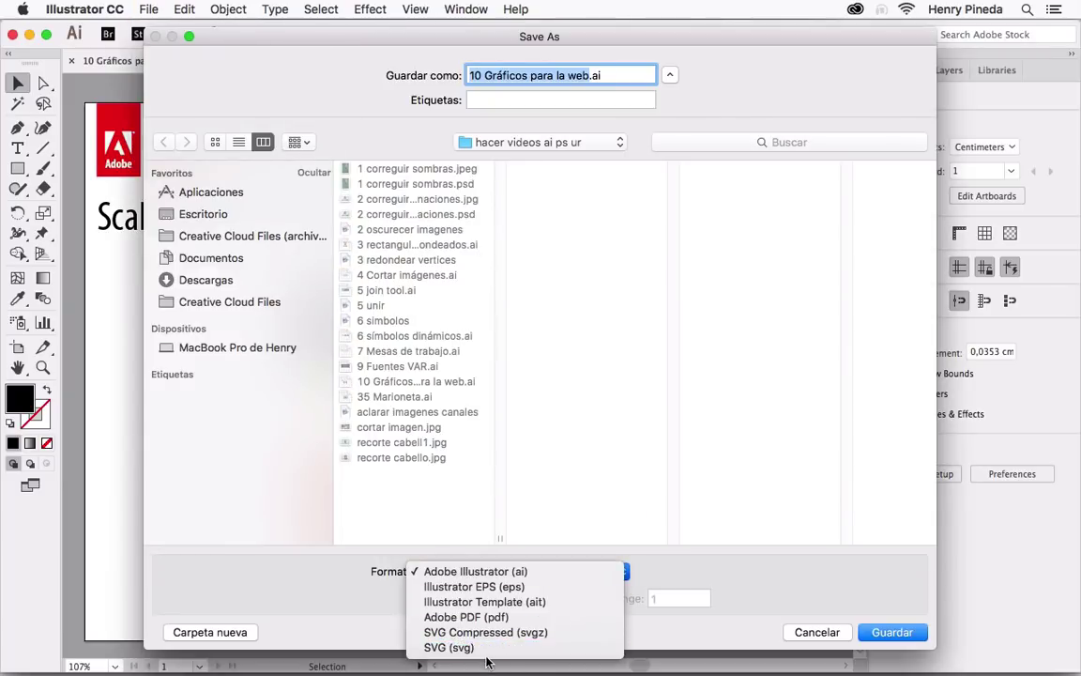
{"action": "left_click", "coordinate": [526, 647]}
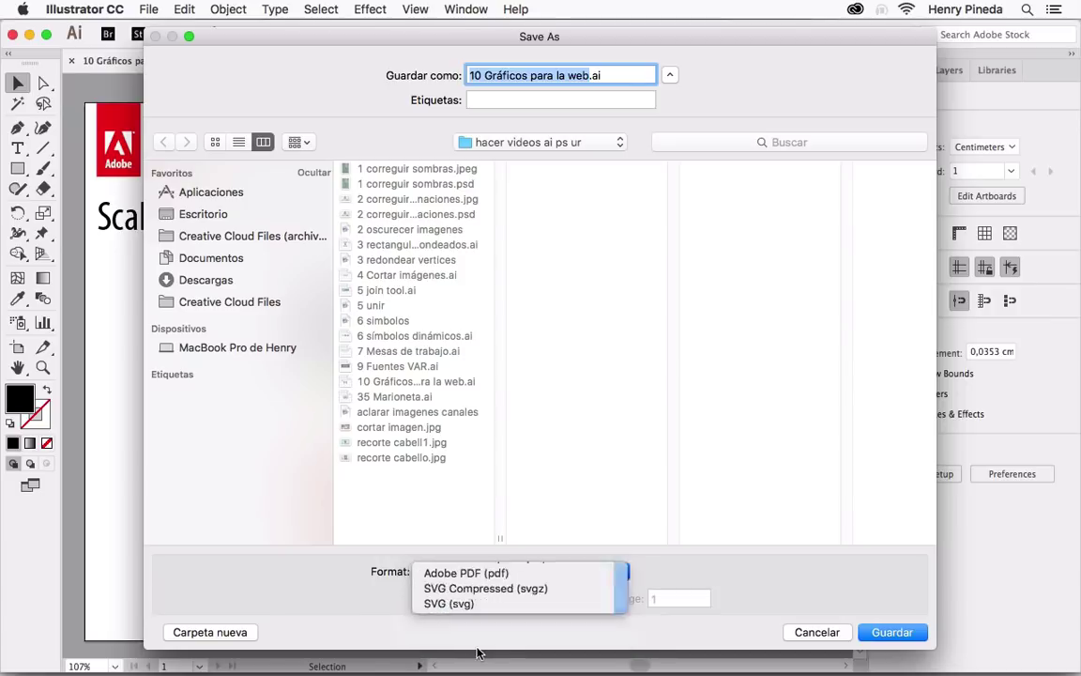
{"action": "left_click", "coordinate": [215, 217]}
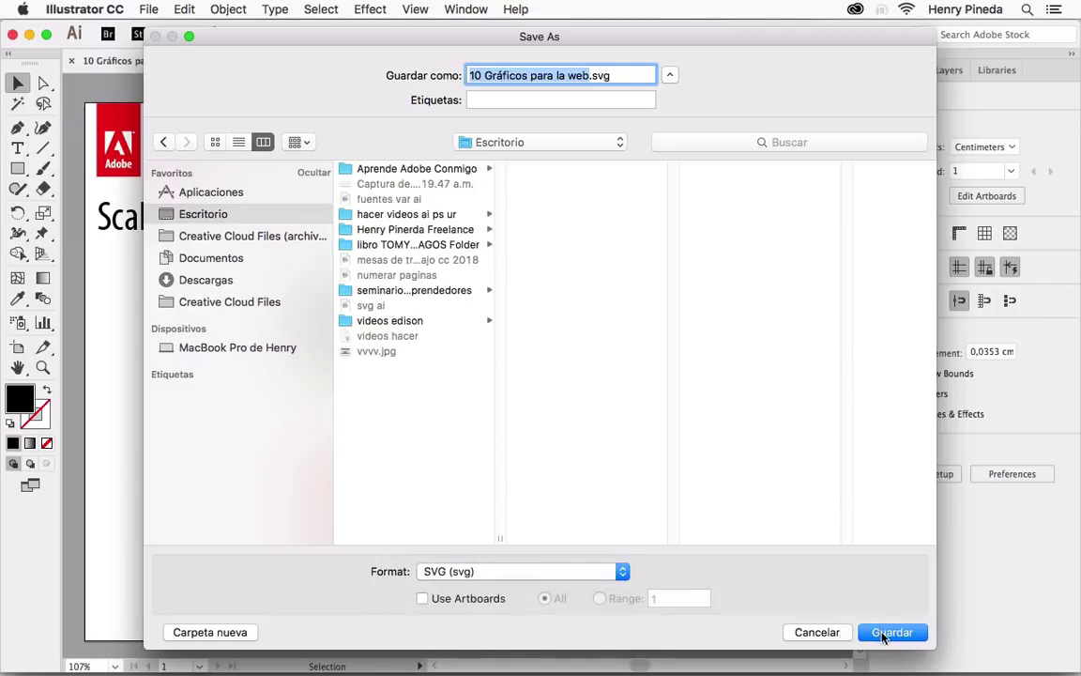
{"action": "left_click", "coordinate": [887, 635]}
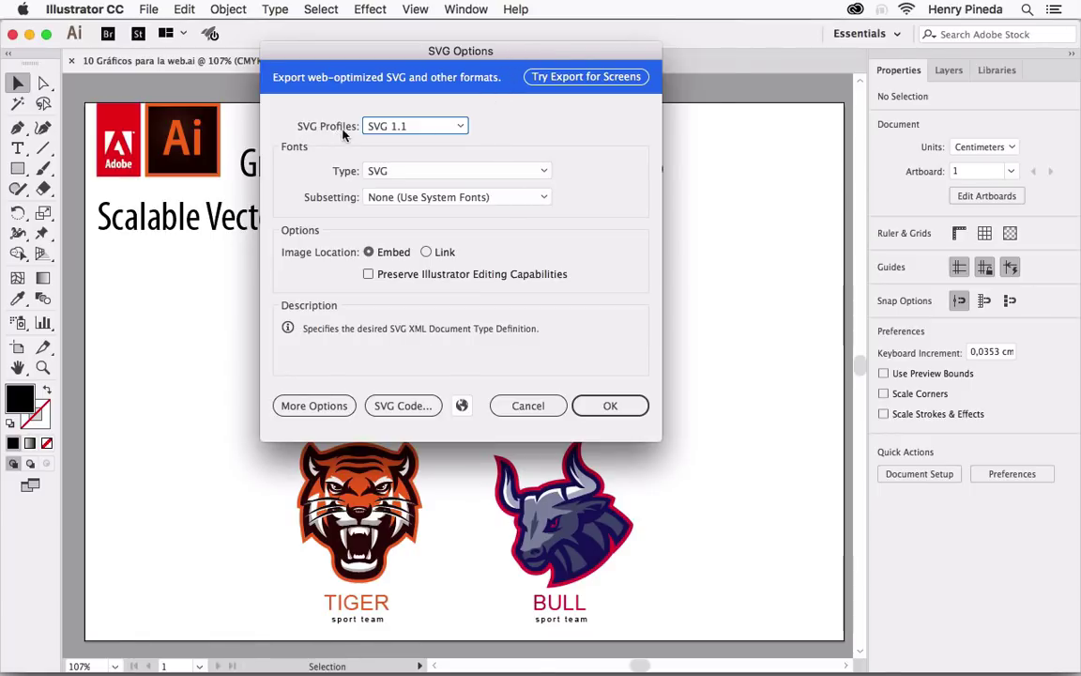
{"action": "left_click", "coordinate": [412, 127]}
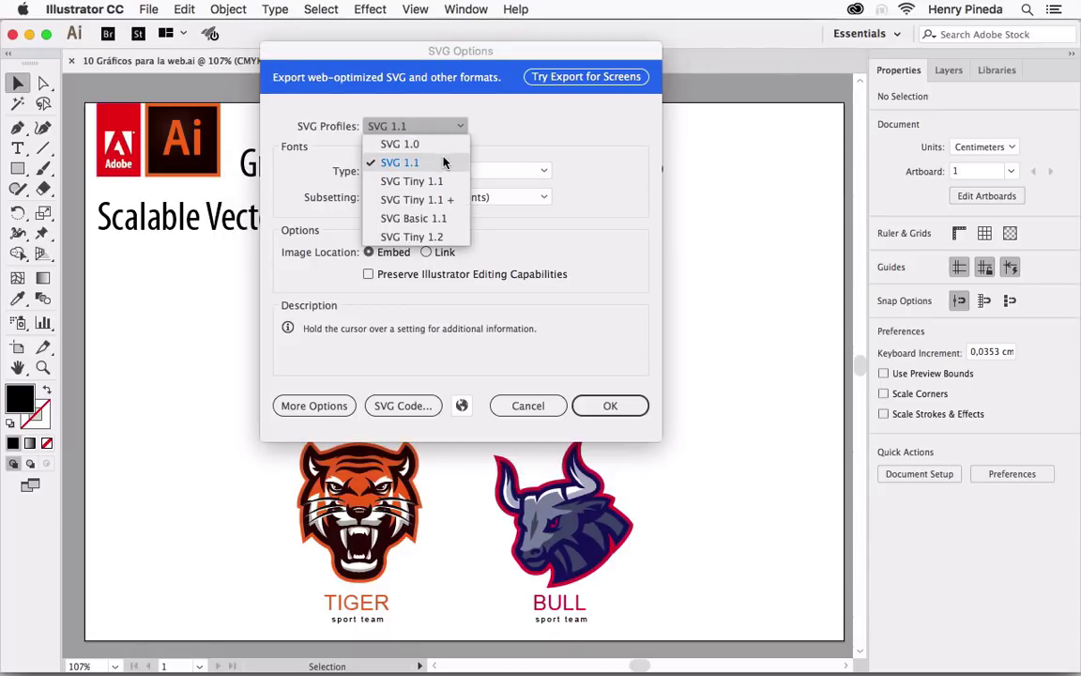
{"action": "left_click", "coordinate": [439, 165]}
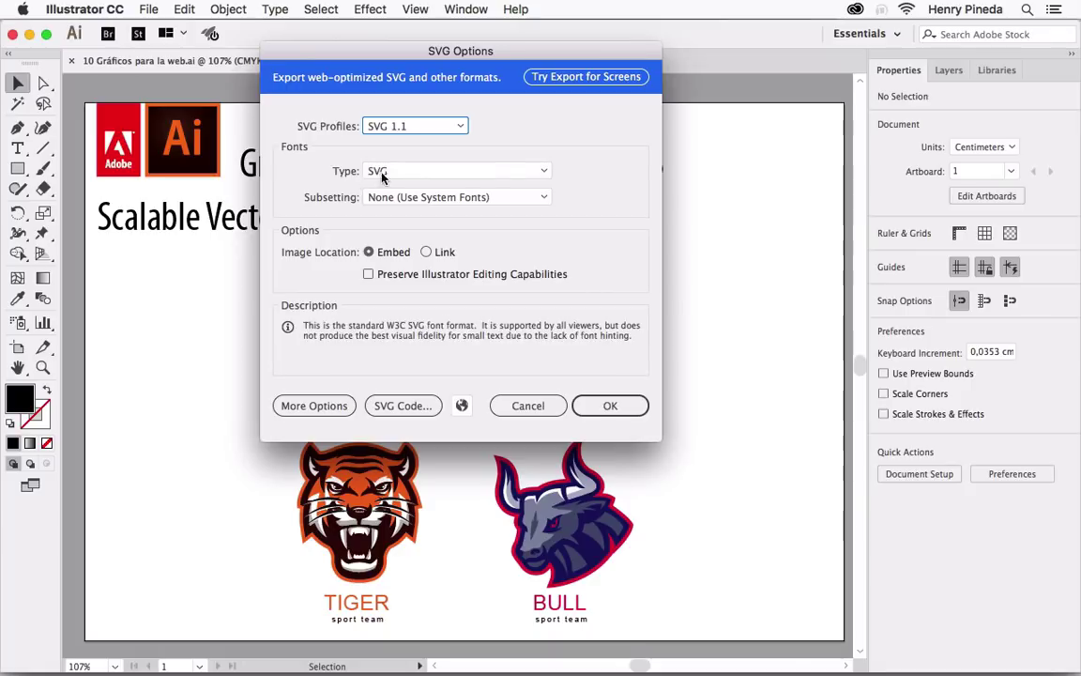
{"action": "left_click", "coordinate": [425, 172]}
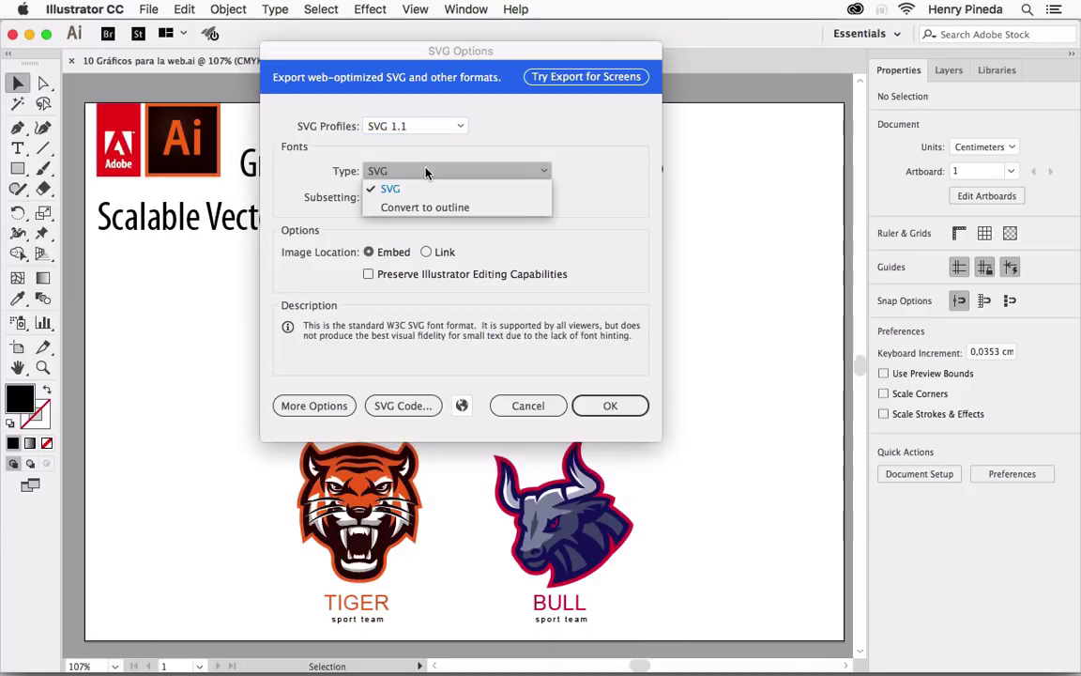
{"action": "left_click", "coordinate": [468, 191]}
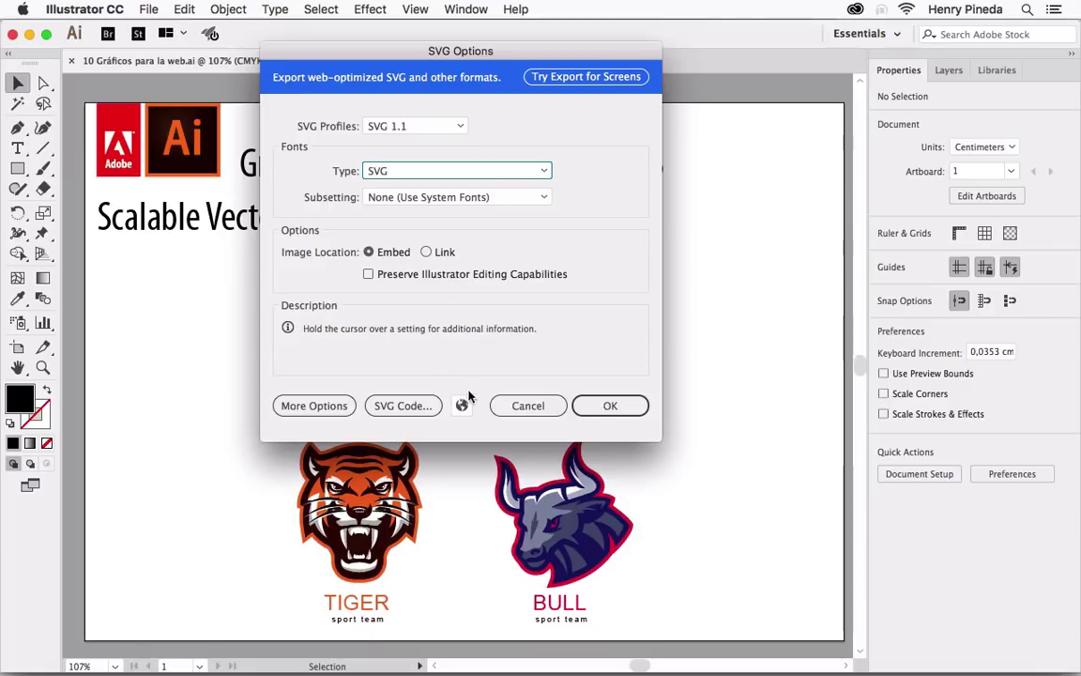
Step: Show the generated SVG code in an enlarged TextEdit window and select its header and style definitions
{"action": "left_click", "coordinate": [404, 407]}
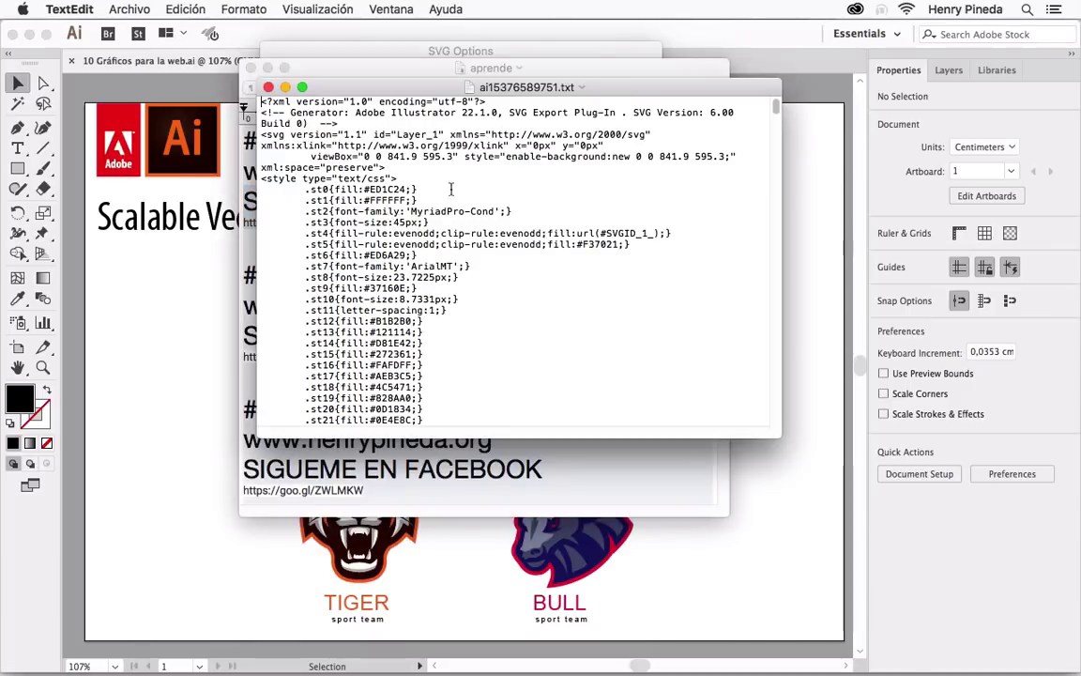
{"action": "left_click_drag", "start_coordinate": [404, 97], "coordinate": [386, 62]}
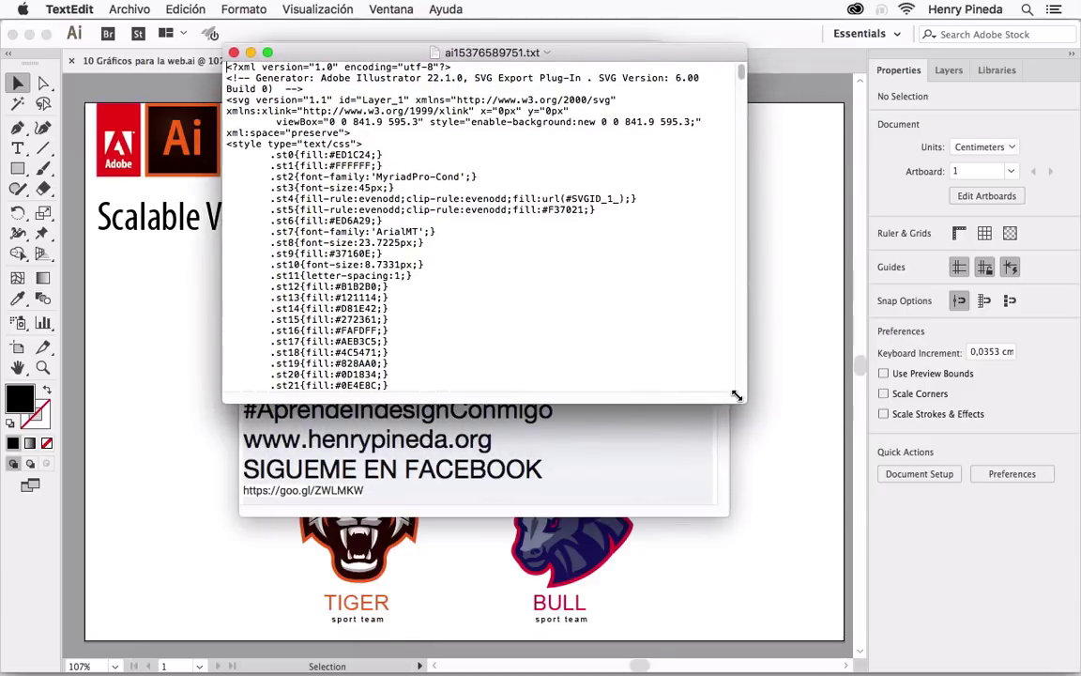
{"action": "mouse_move", "coordinate": [743, 410]}
{"action": "left_mouse_down"}
{"action": "mouse_move", "coordinate": [743, 489]}
{"action": "mouse_move", "coordinate": [765, 547]}
{"action": "left_mouse_up"}
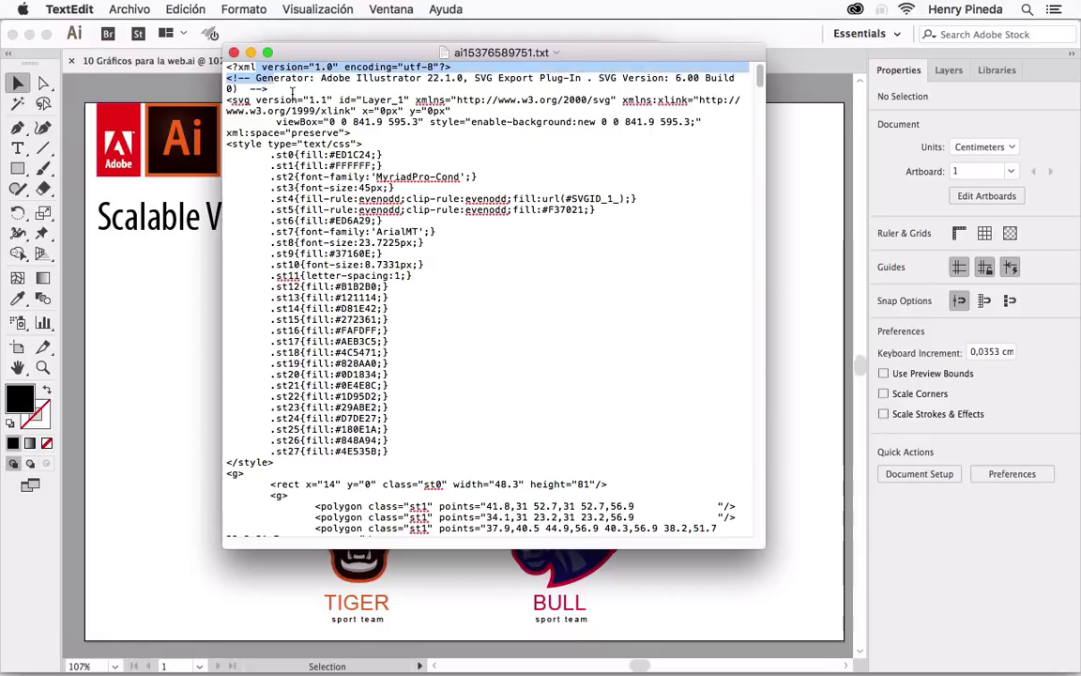
{"action": "left_click_drag", "start_coordinate": [227, 67], "coordinate": [668, 497]}
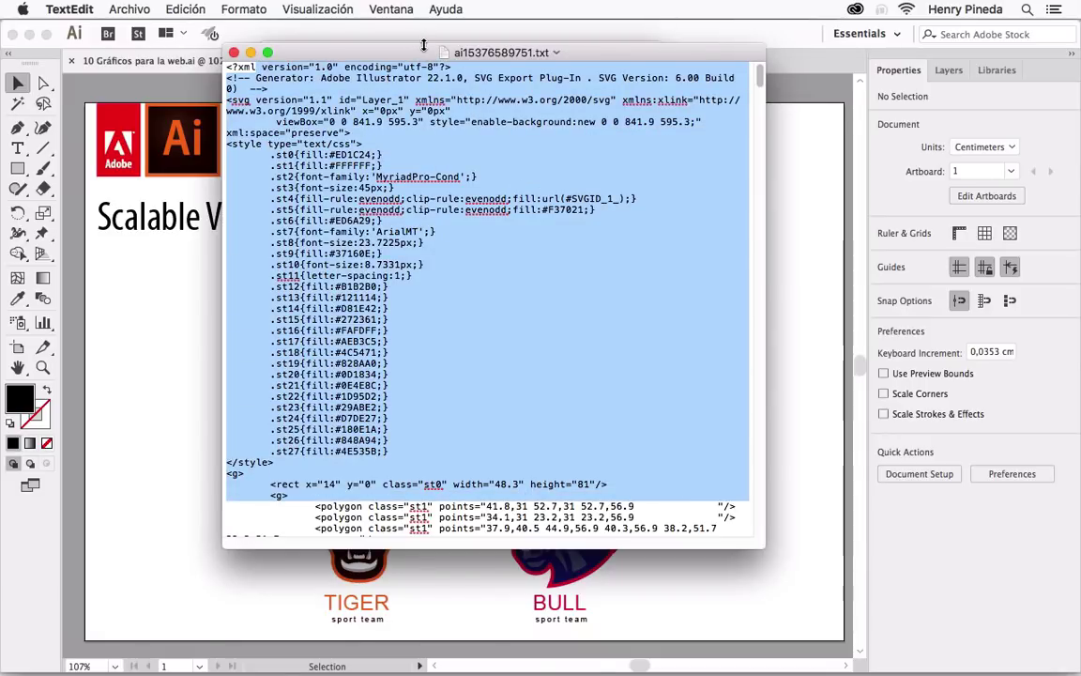
Step: Quit TextEdit and preview the SVG in the web browser
{"action": "key", "text": "super+q"}
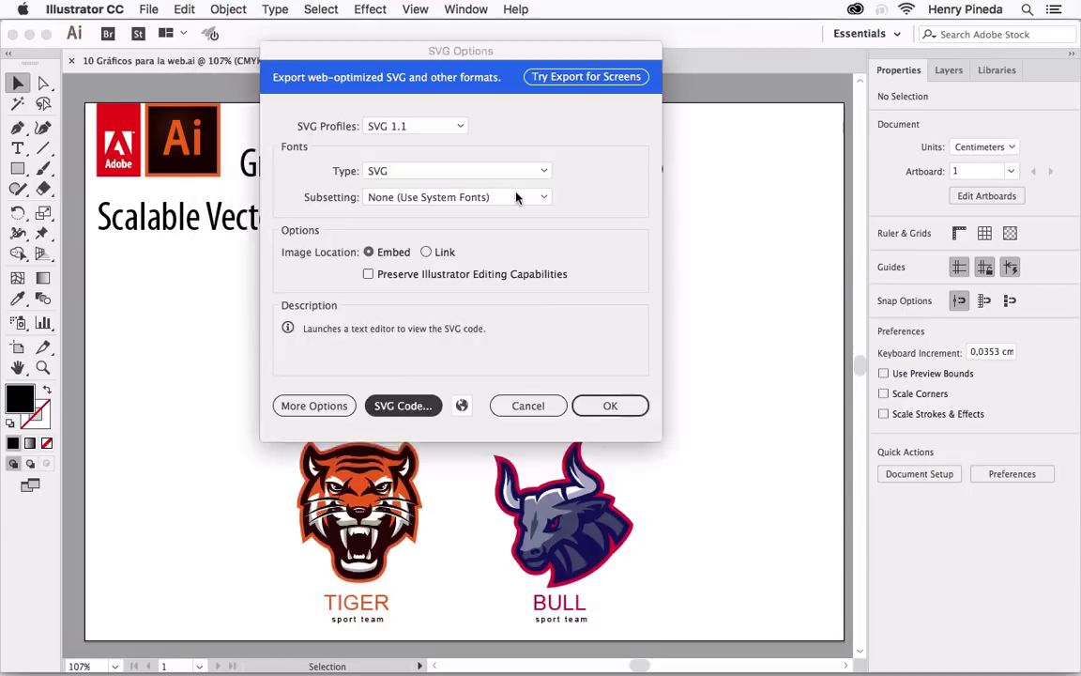
{"action": "mouse_move", "coordinate": [398, 53]}
{"action": "left_mouse_down"}
{"action": "mouse_move", "coordinate": [491, 89]}
{"action": "mouse_move", "coordinate": [385, 63]}
{"action": "left_mouse_up"}
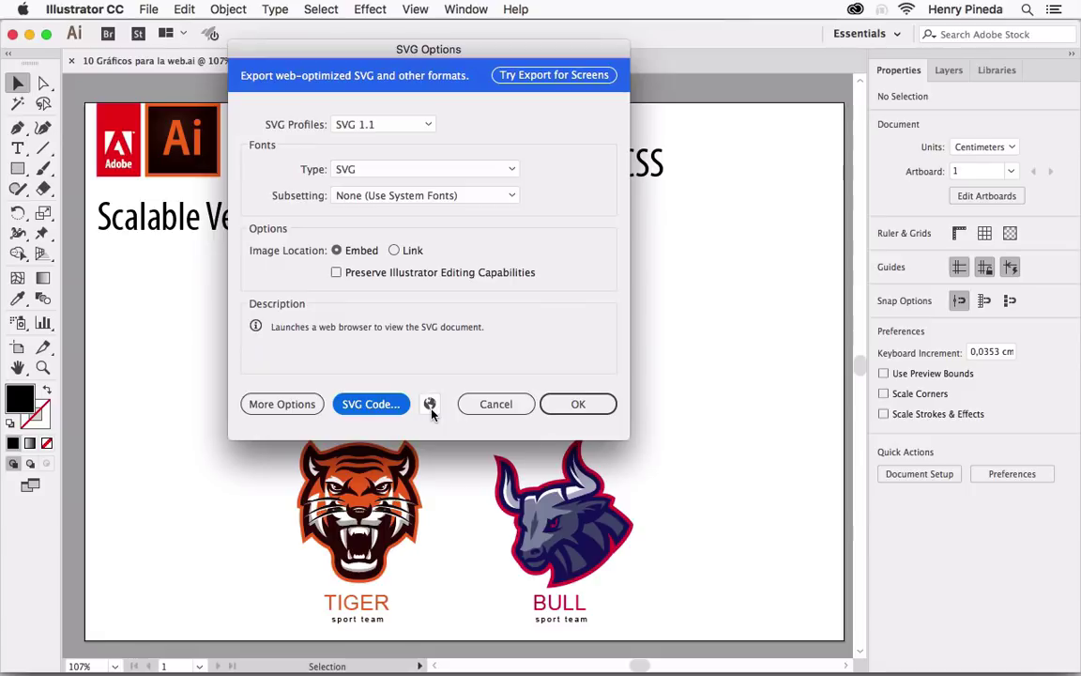
{"action": "left_click", "coordinate": [429, 404]}
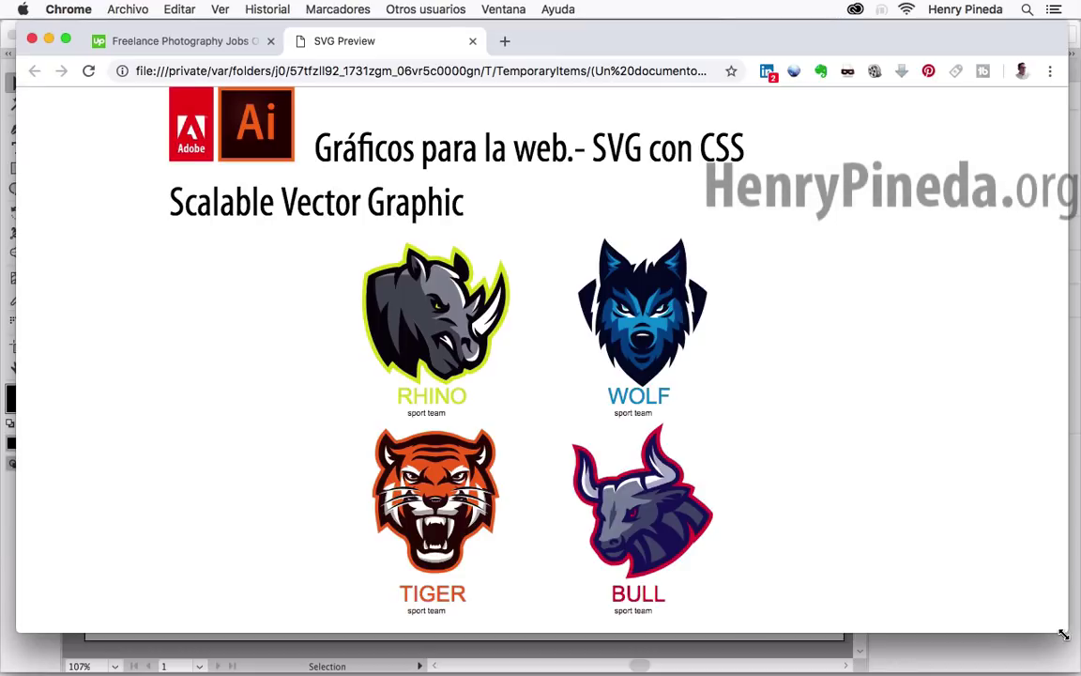
Step: Shrink the Chrome preview window slightly to check the title and four mascot logos still scale cleanly
{"action": "mouse_move", "coordinate": [1063, 630]}
{"action": "left_mouse_down"}
{"action": "mouse_move", "coordinate": [929, 544]}
{"action": "mouse_move", "coordinate": [502, 391]}
{"action": "mouse_move", "coordinate": [301, 278]}
{"action": "mouse_move", "coordinate": [357, 284]}
{"action": "mouse_move", "coordinate": [580, 367]}
{"action": "mouse_move", "coordinate": [942, 535]}
{"action": "mouse_move", "coordinate": [1079, 650]}
{"action": "left_mouse_up"}
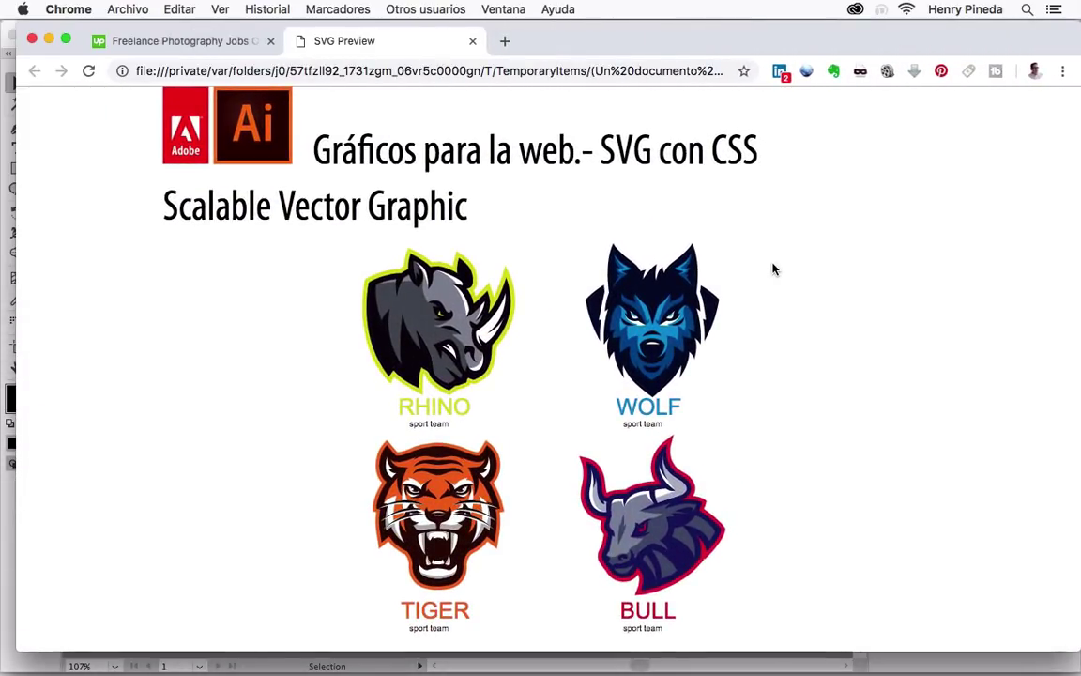
Step: Back in Illustrator, accept the SVG 1.1 options to finish saving '10 Gráficos para la web.svg'
{"action": "key", "text": "super+Tab"}
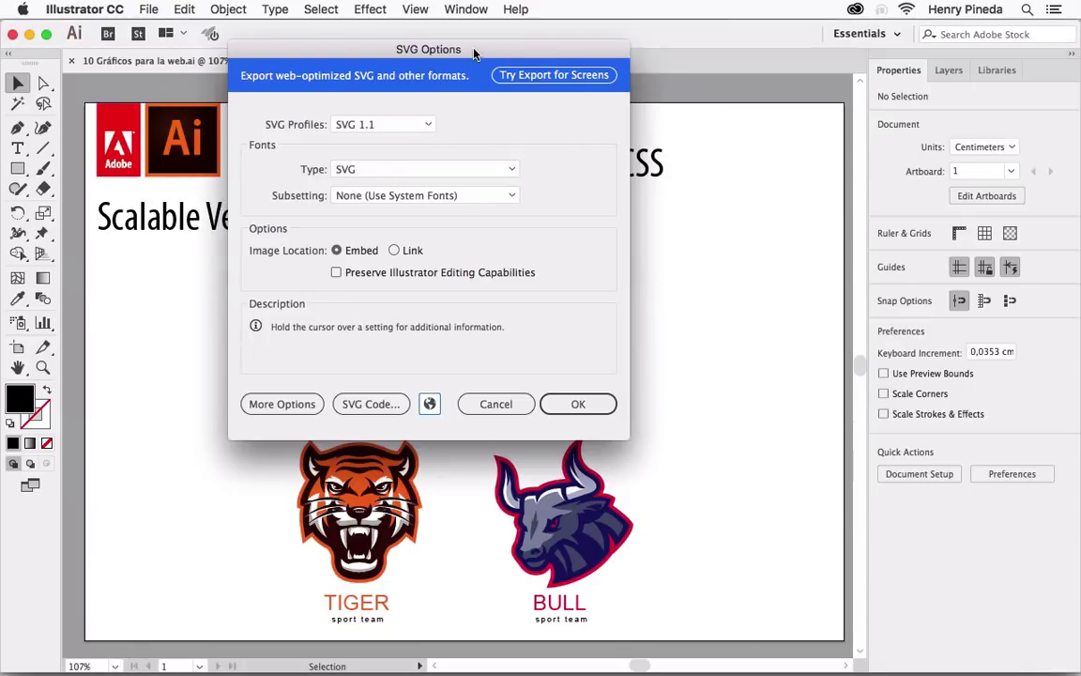
{"action": "left_click_drag", "start_coordinate": [474, 54], "coordinate": [548, 72]}
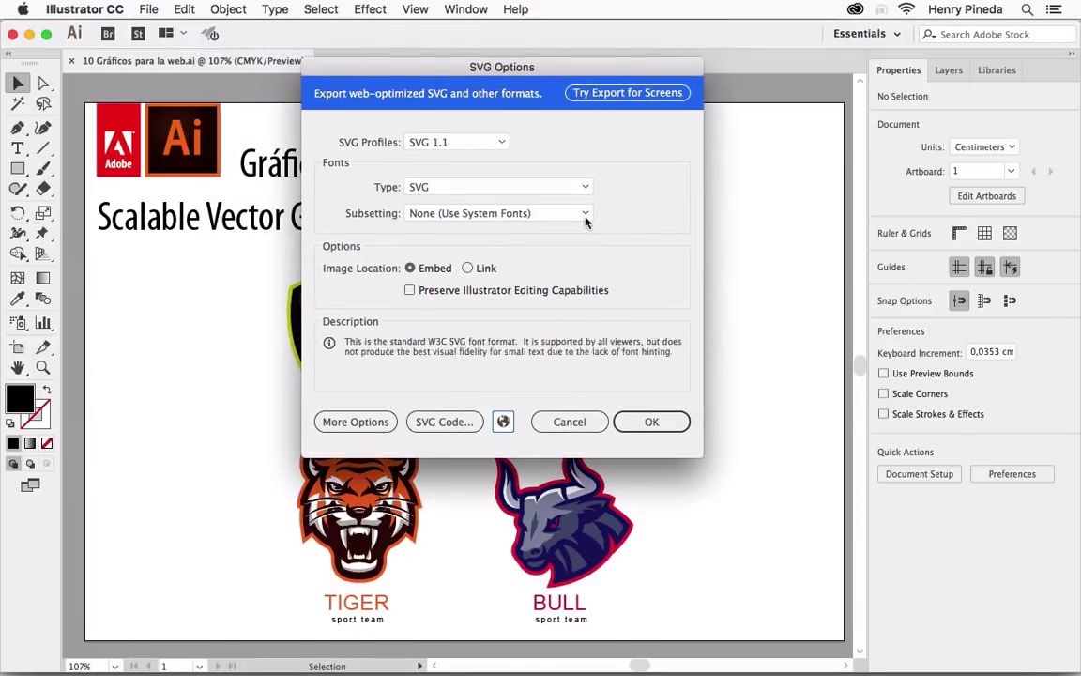
{"action": "left_click", "coordinate": [651, 420]}
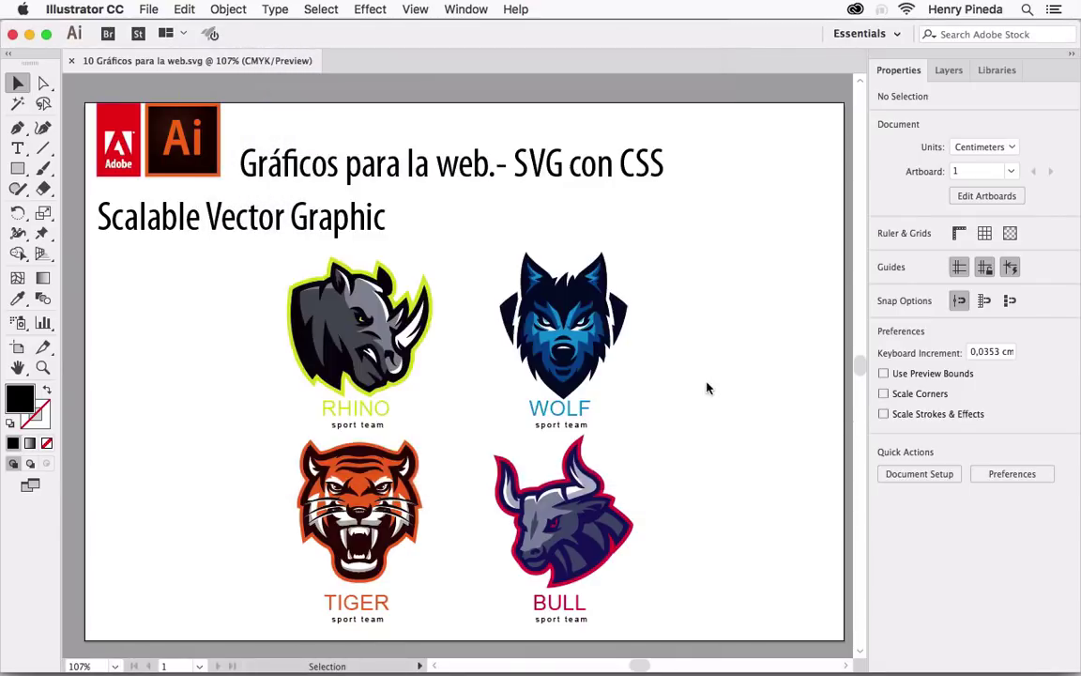
{"action": "middle_click", "coordinate": [742, 363]}
{"action": "middle_click", "coordinate": [742, 362]}
Step: Hide Illustrator and drag '10 Gráficos para la web.svg' from the Desktop onto Illustrator's Dock icon
{"action": "key", "text": "super+h"}
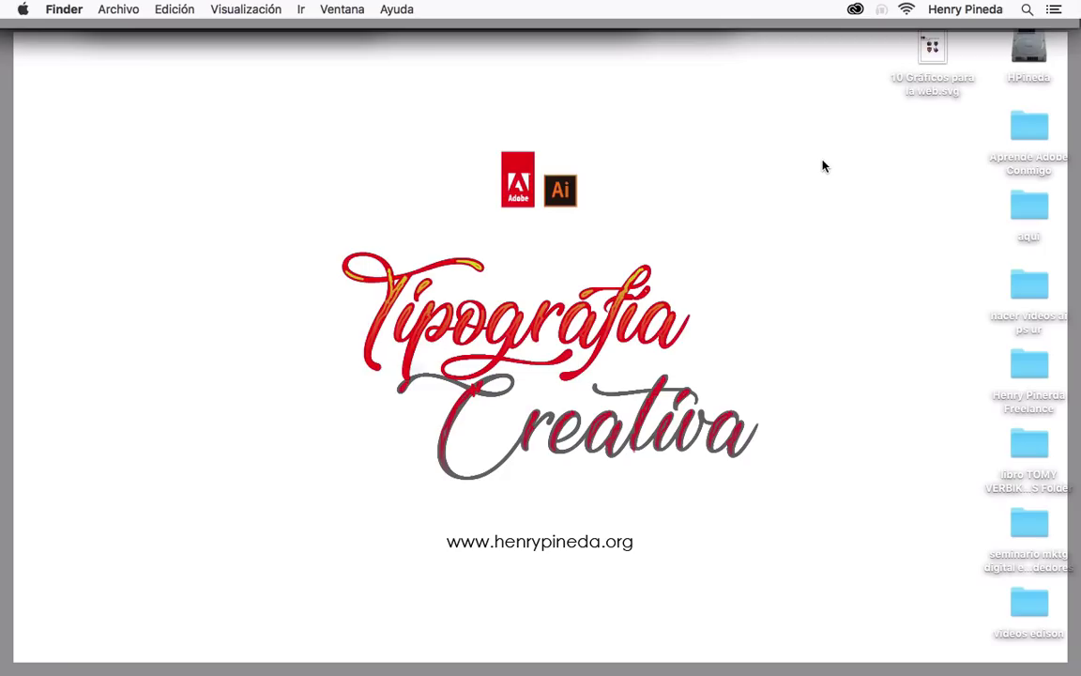
{"action": "left_click", "coordinate": [936, 53]}
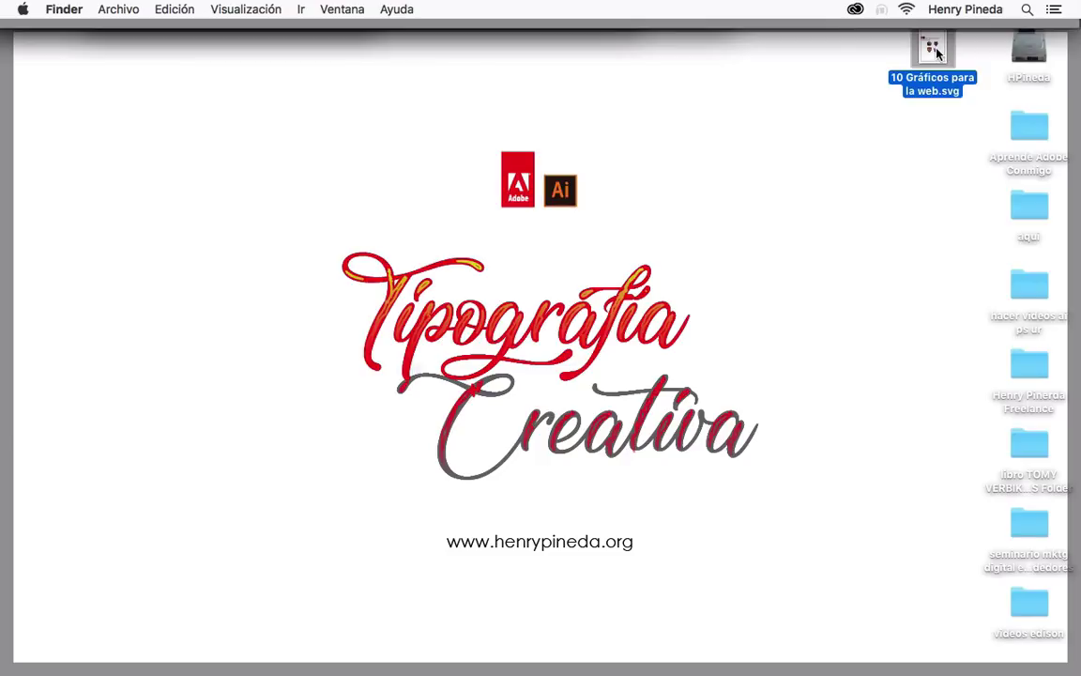
{"action": "left_click_drag", "start_coordinate": [936, 53], "coordinate": [856, 660]}
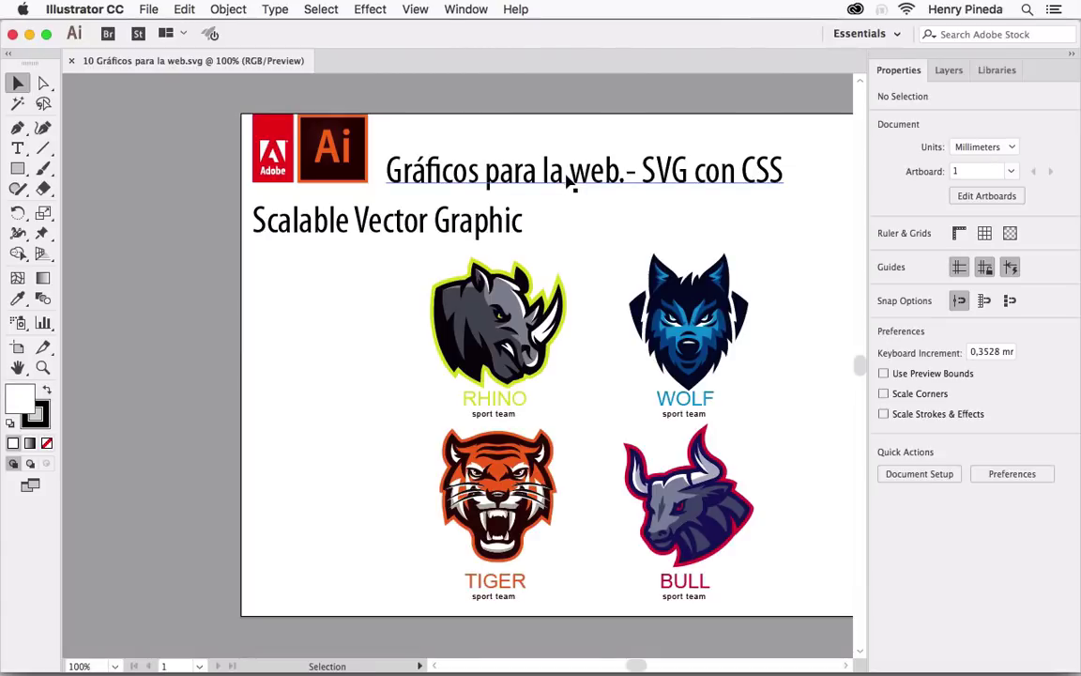
{"action": "left_click_drag", "start_coordinate": [647, 212], "coordinate": [512, 199]}
{"action": "left_click", "coordinate": [552, 166]}
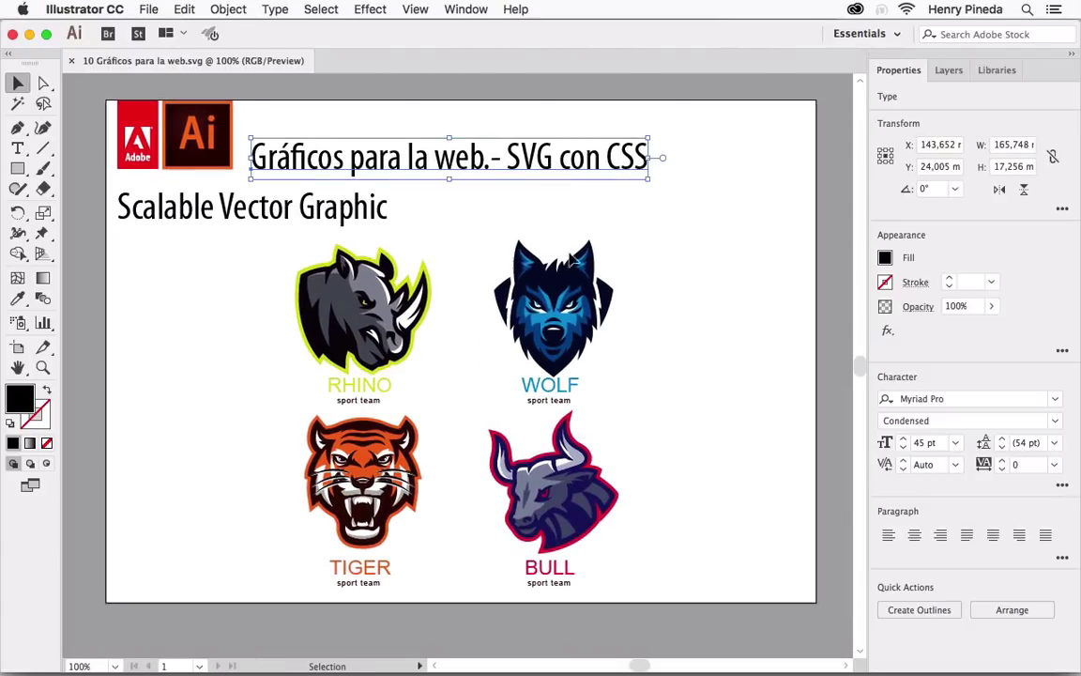
{"action": "left_click", "coordinate": [502, 265]}
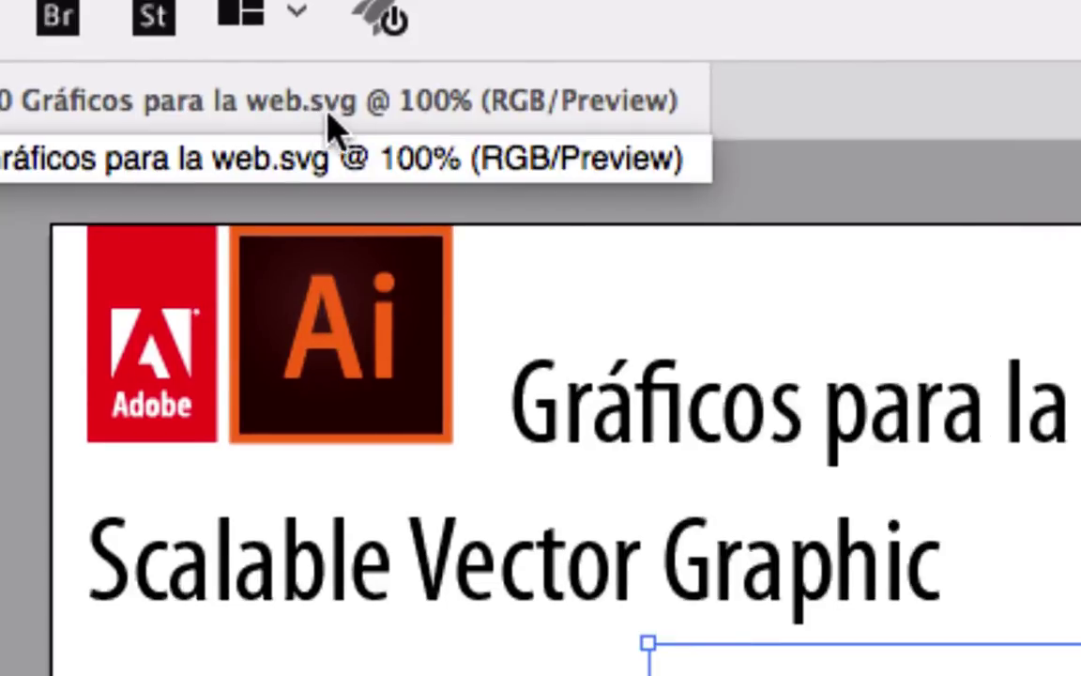
{"action": "left_click", "coordinate": [624, 436]}
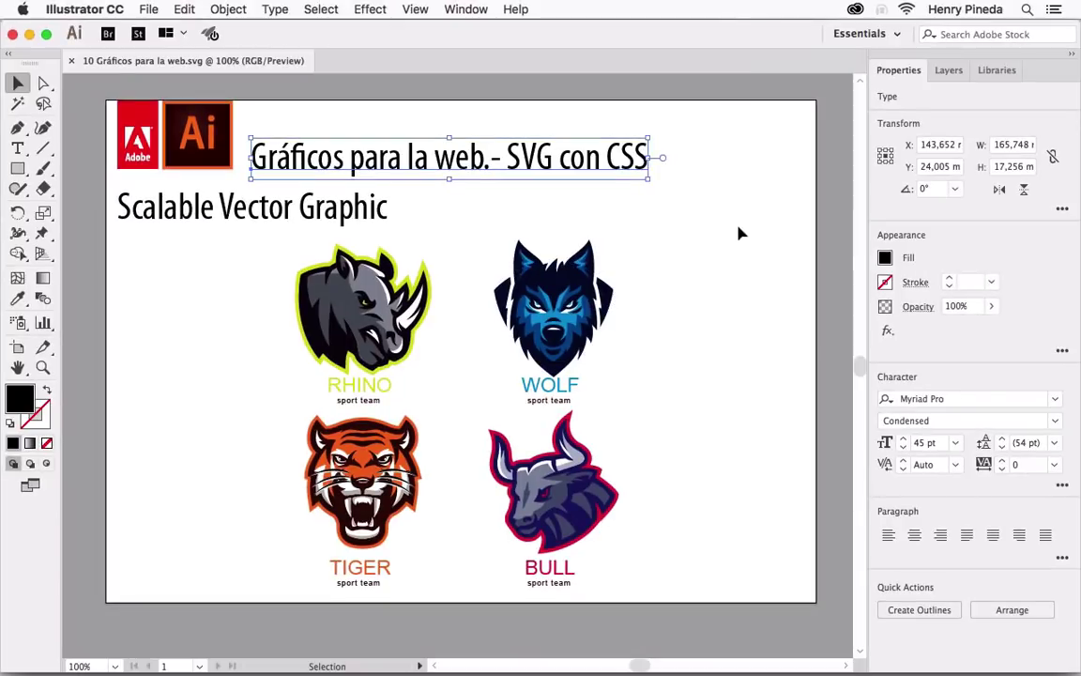
{"action": "left_click", "coordinate": [737, 229]}
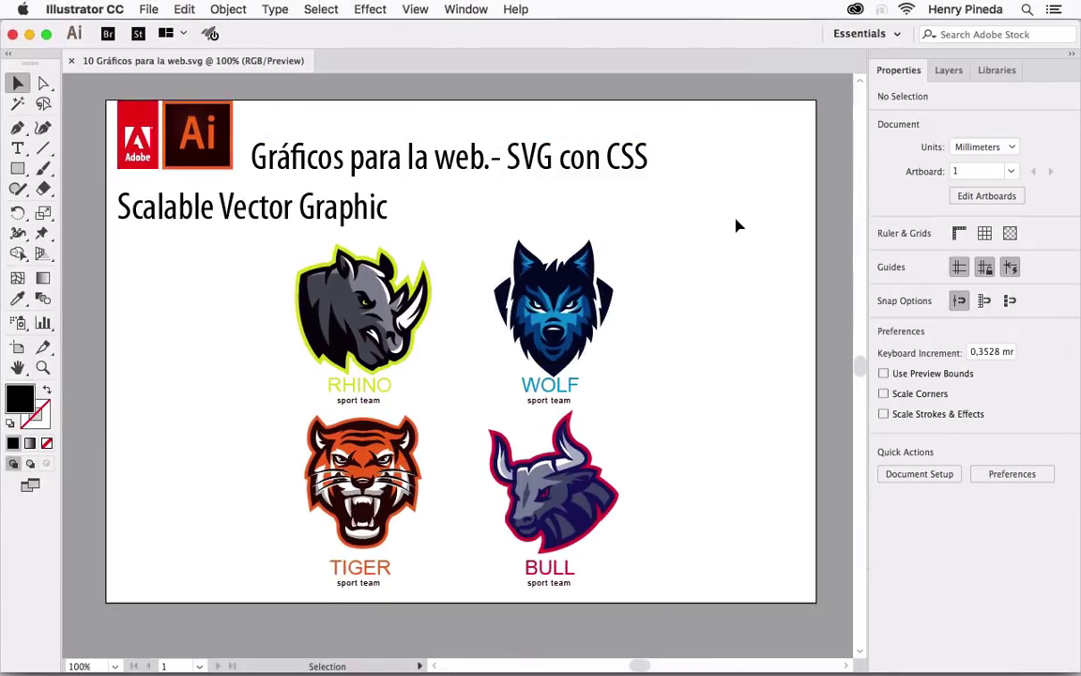
{"action": "key", "text": "d"}
{"action": "scroll", "coordinate": [567, 183], "scroll_direction": "left", "scroll_amount": 3}
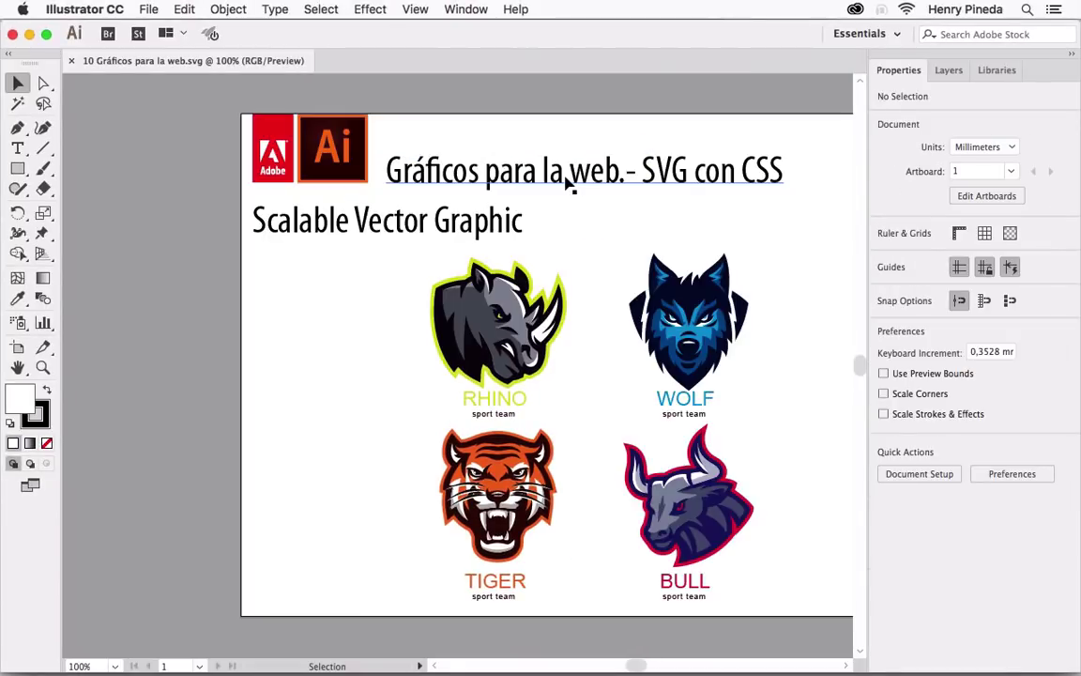